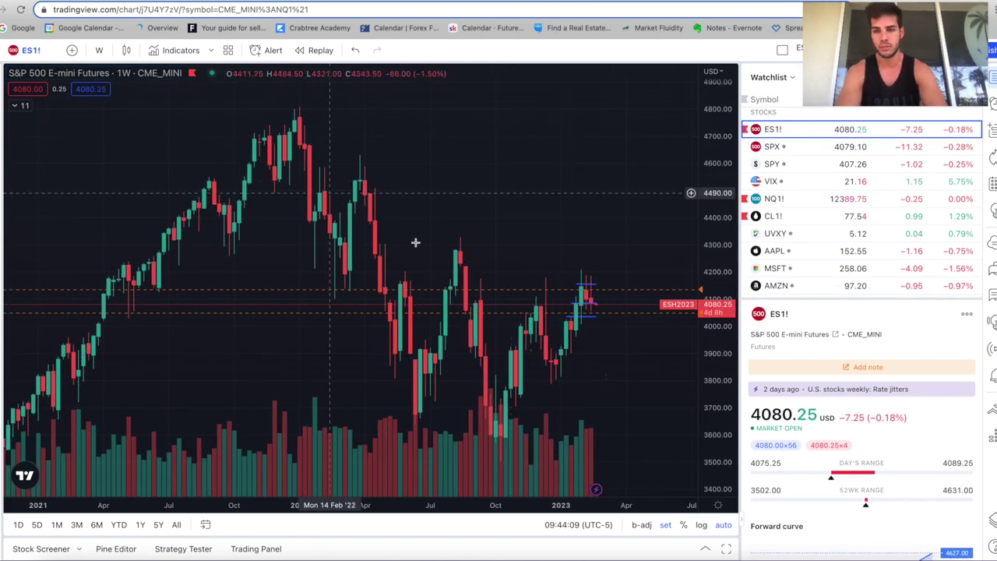
- Switch the ES1! chart from weekly to the 1D daily interval
left_click(99, 50)
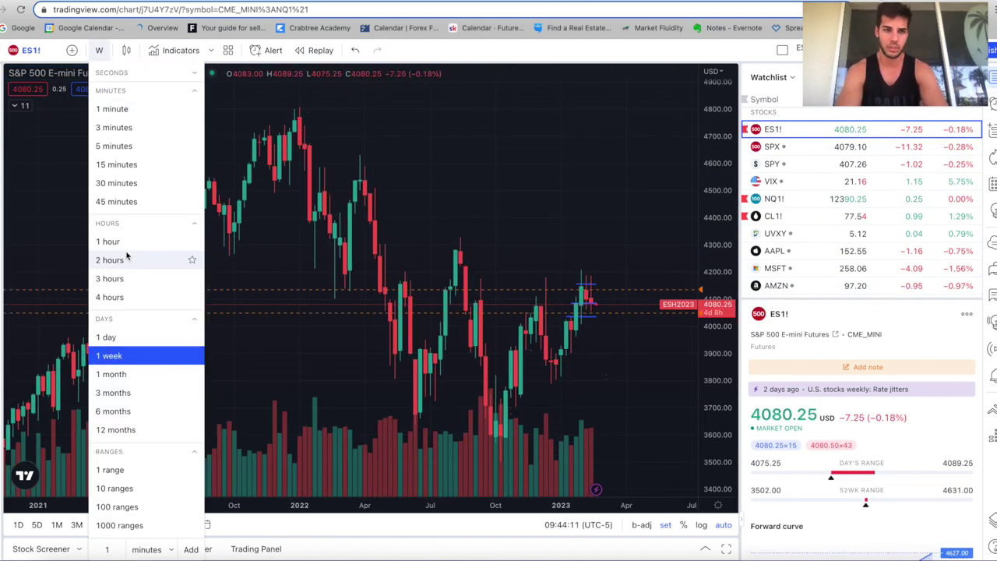
left_click(132, 337)
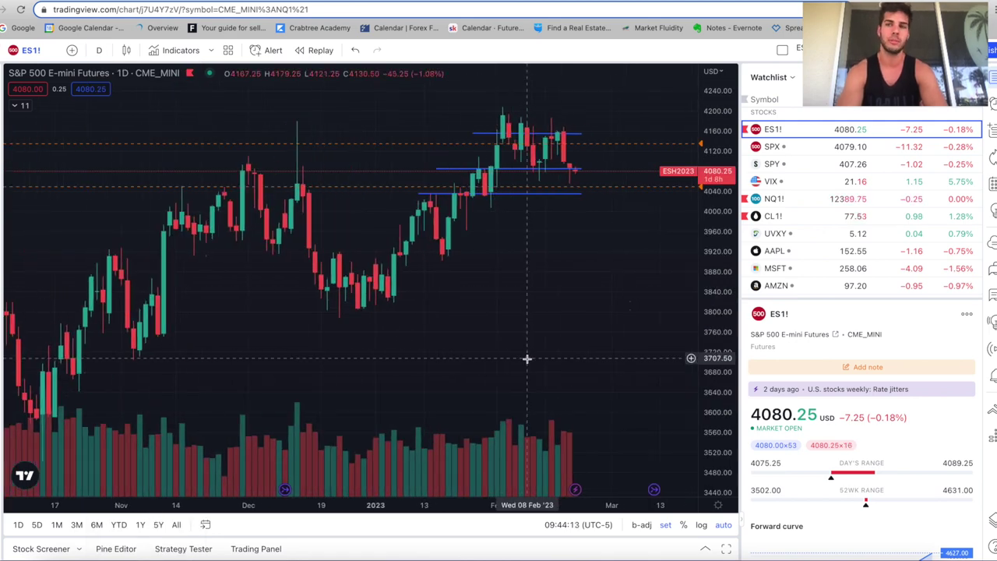
scroll(563, 338, "left", 5)
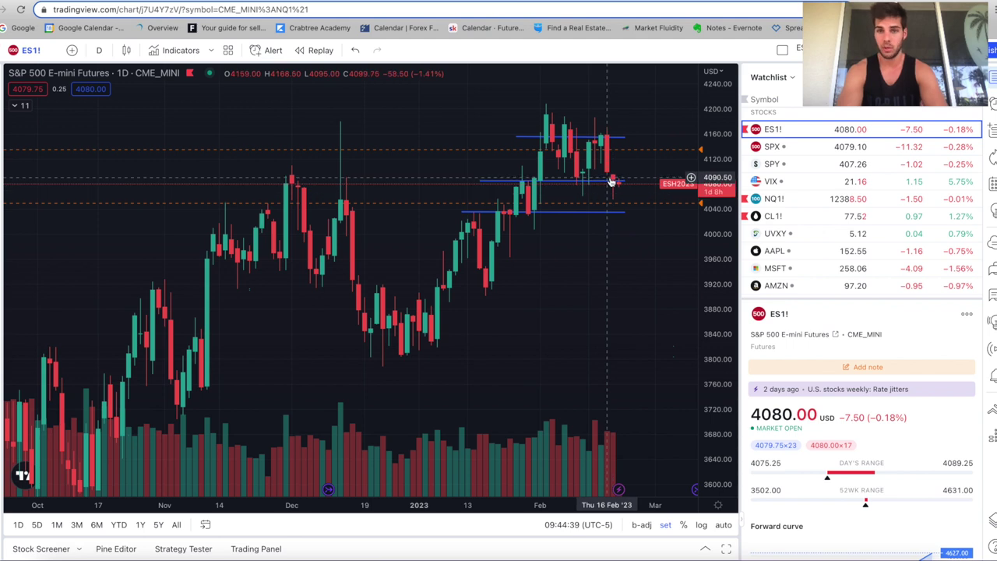
scroll(614, 182, "up", 2)
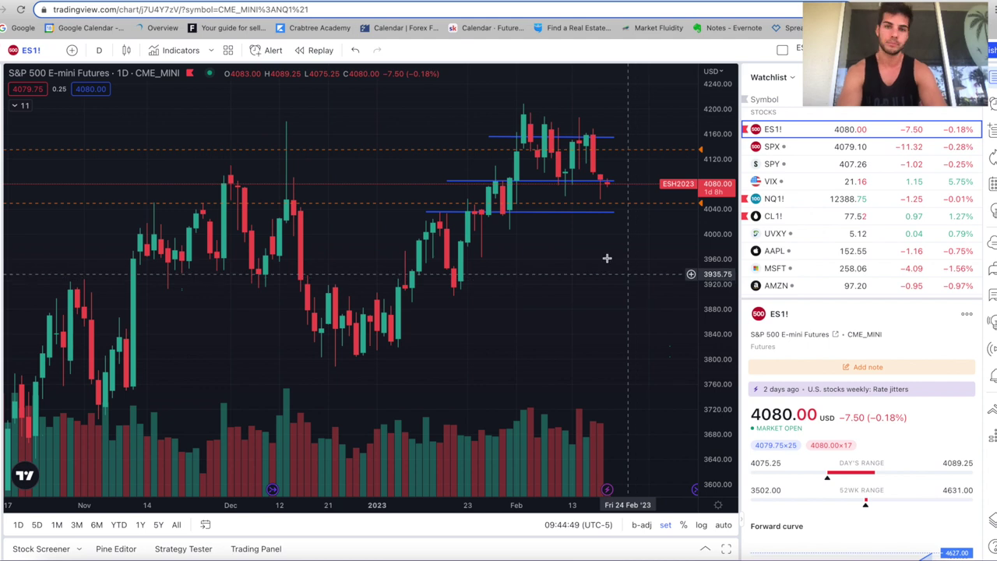
scroll(586, 244, "up", 2)
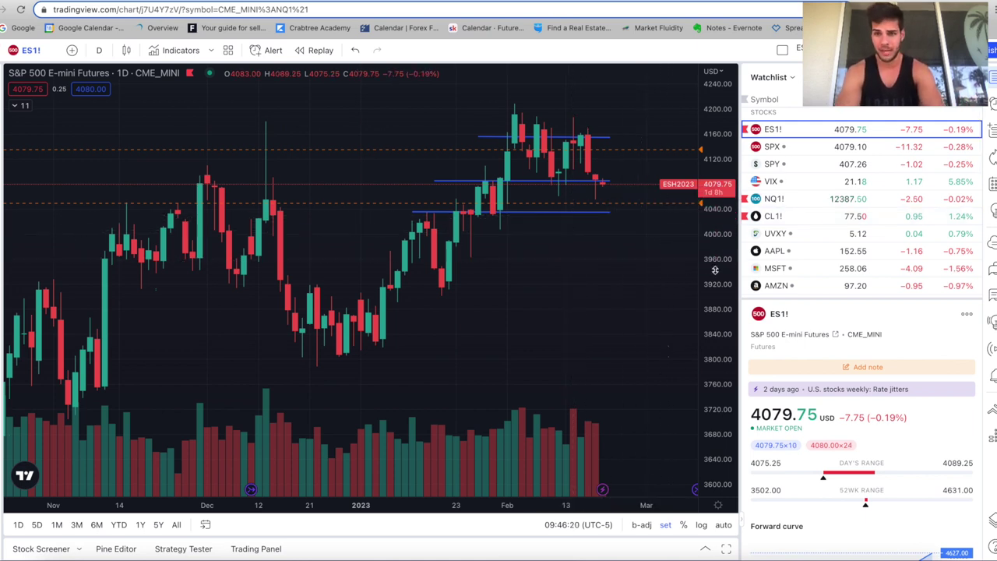
- Check the DXY dollar index, then load the US10Y 10-year yield chart
key("Down")
key("Down")
key("Down")
key("Down")
key("Down")
key("Down")
key("Down")
key("Down")
key("Down")
key("Down")
key("Down")
key("Down")
key("Down")
key("Down")
key("Down")
key("Down")
key("Down")
key("Down")
key("Down")
key("Down")
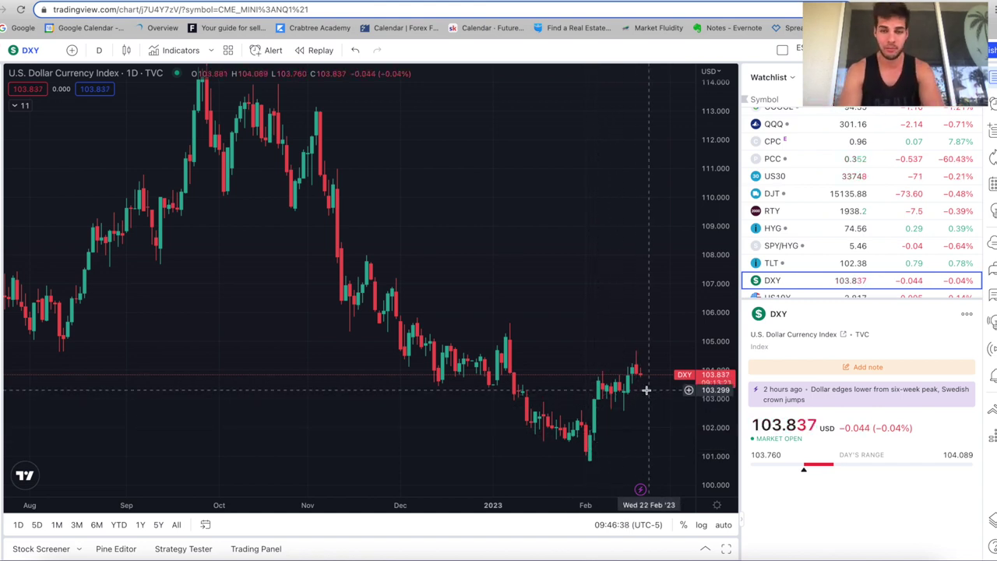
scroll(638, 375, "up", 1)
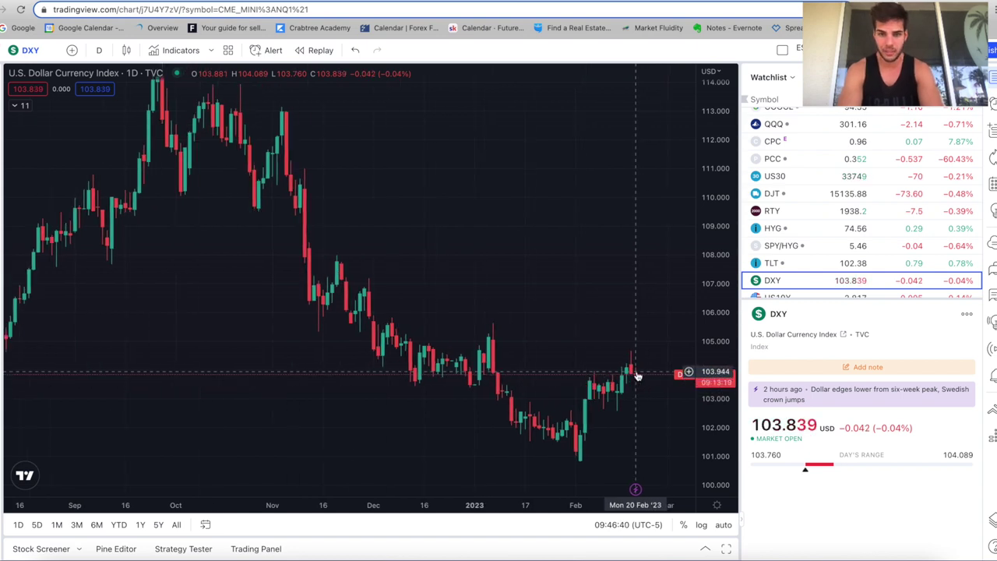
scroll(637, 376, "up", 2)
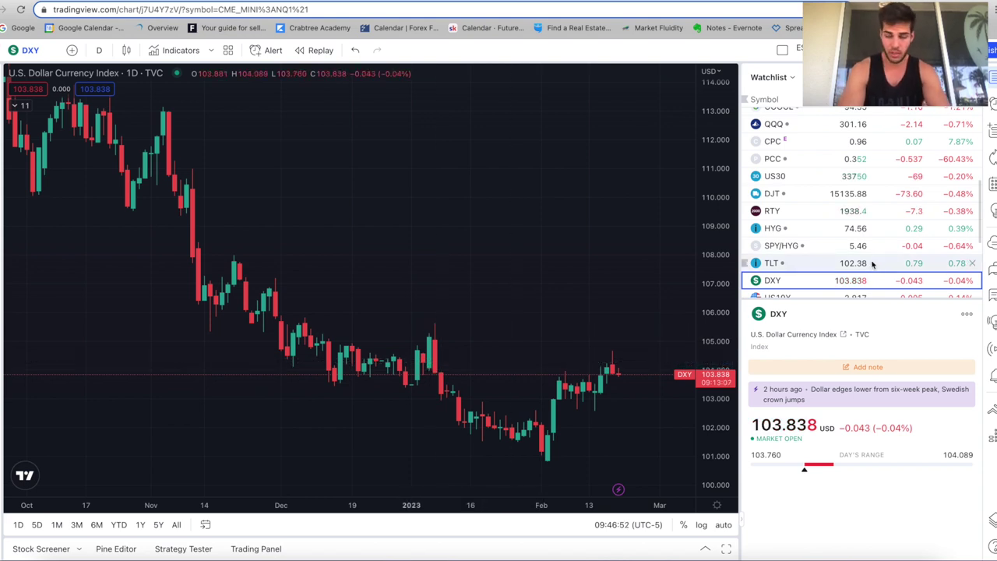
scroll(873, 262, "down", 1)
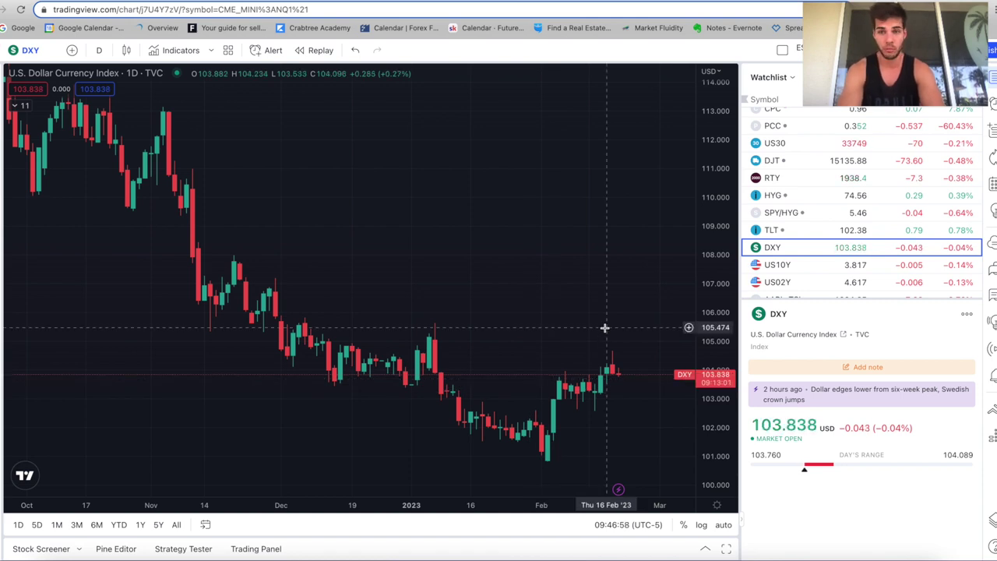
left_click(805, 266)
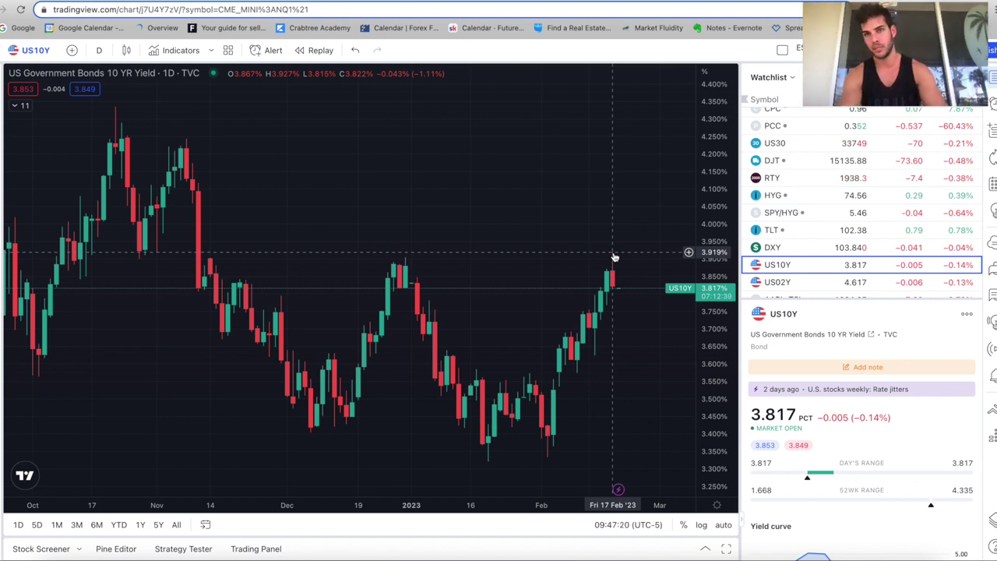
- View the US02Y 2-year yield, then load the HYG high yield bond ETF chart
left_click(783, 283)
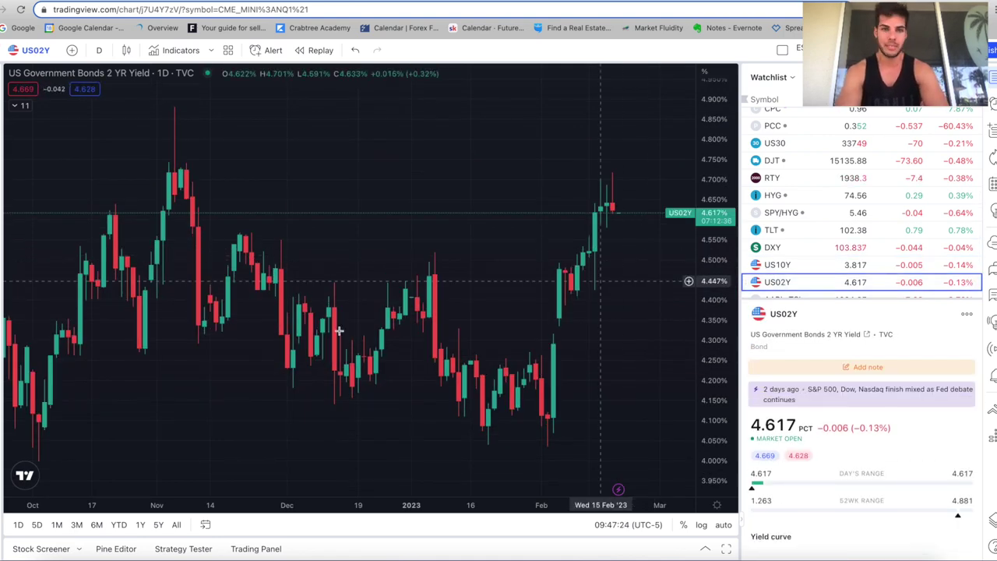
scroll(357, 301, "down", 3)
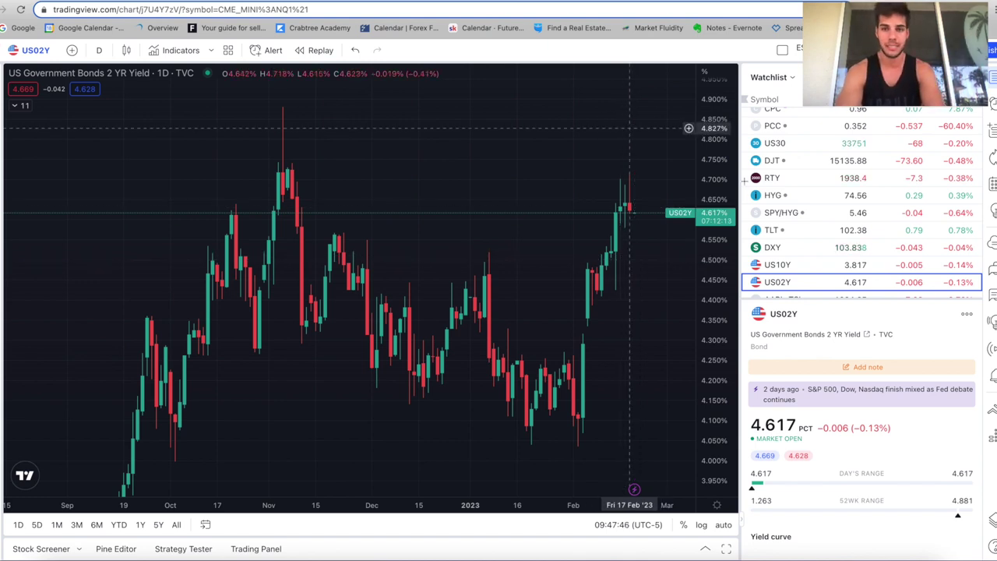
left_click(818, 196)
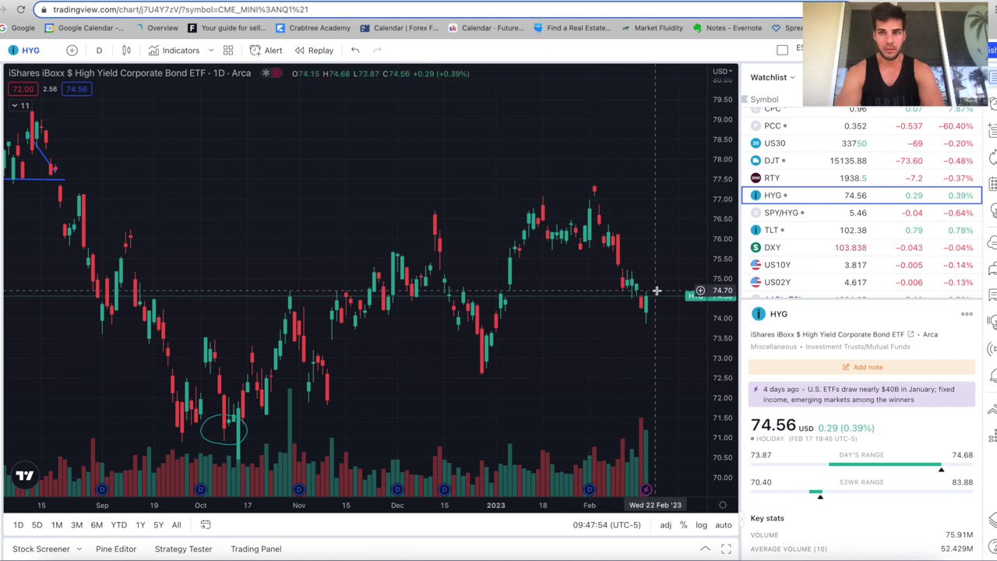
- Return to the ES1! chart and set it to the 1W weekly interval
scroll(806, 214, "up", 10)
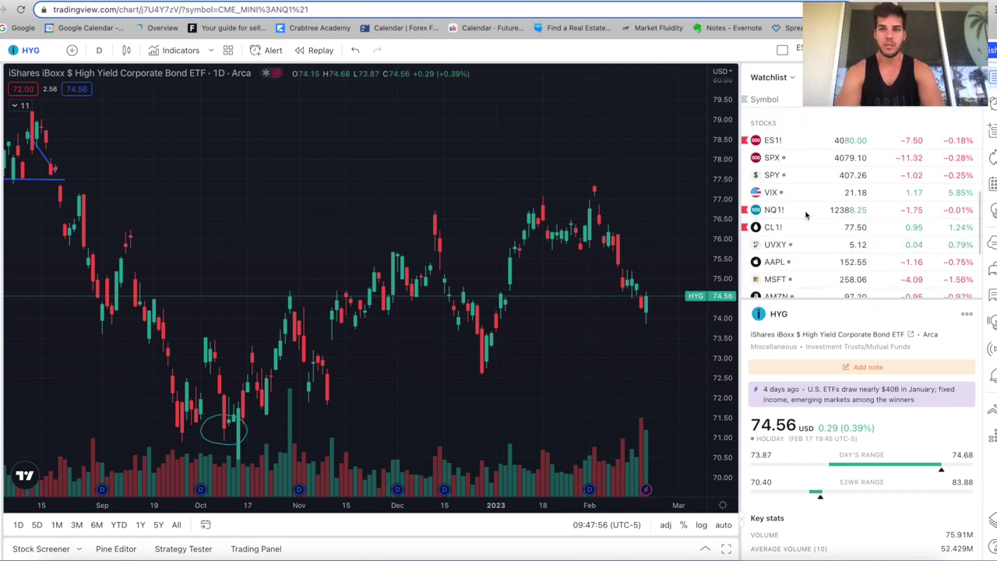
left_click(808, 145)
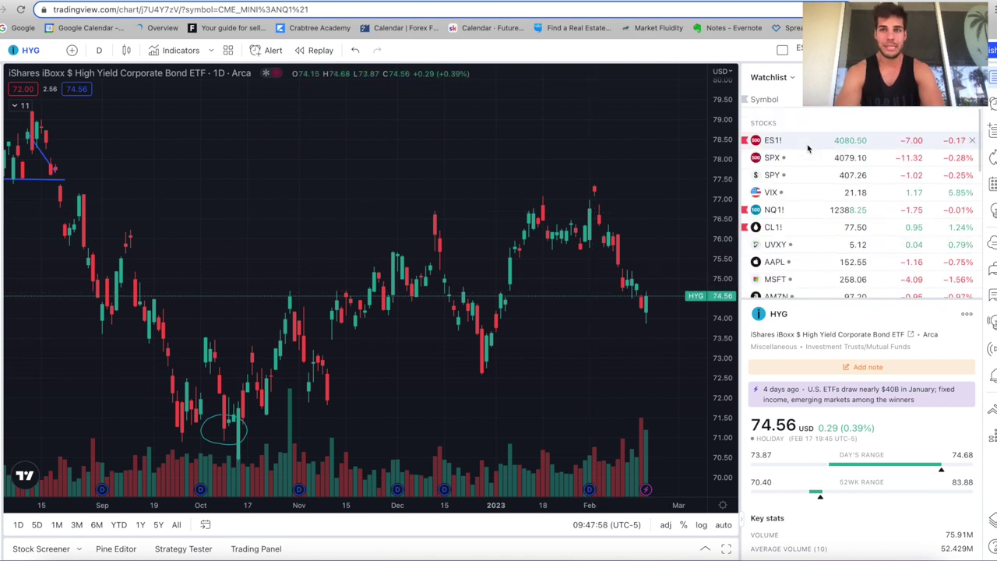
left_click(99, 50)
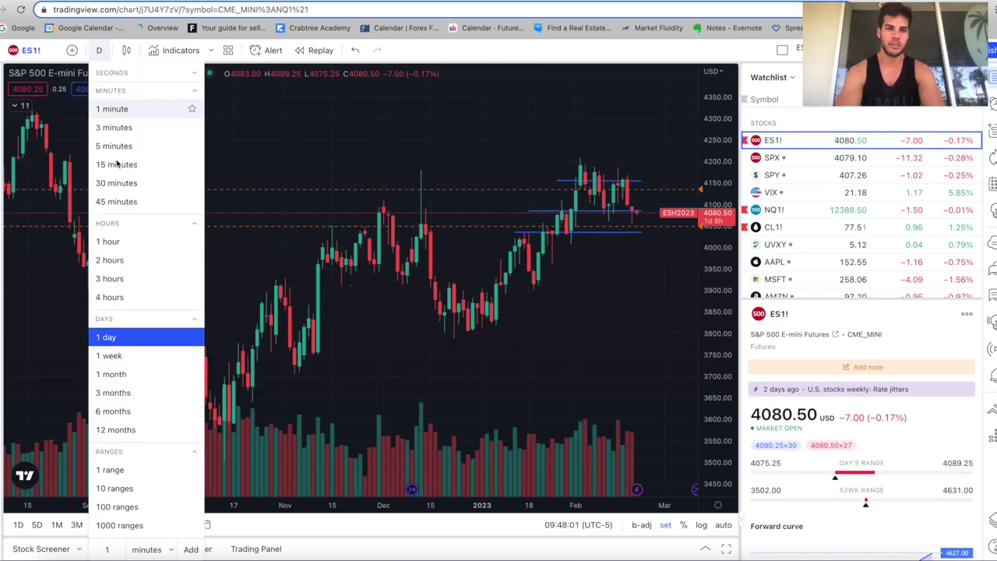
left_click(135, 355)
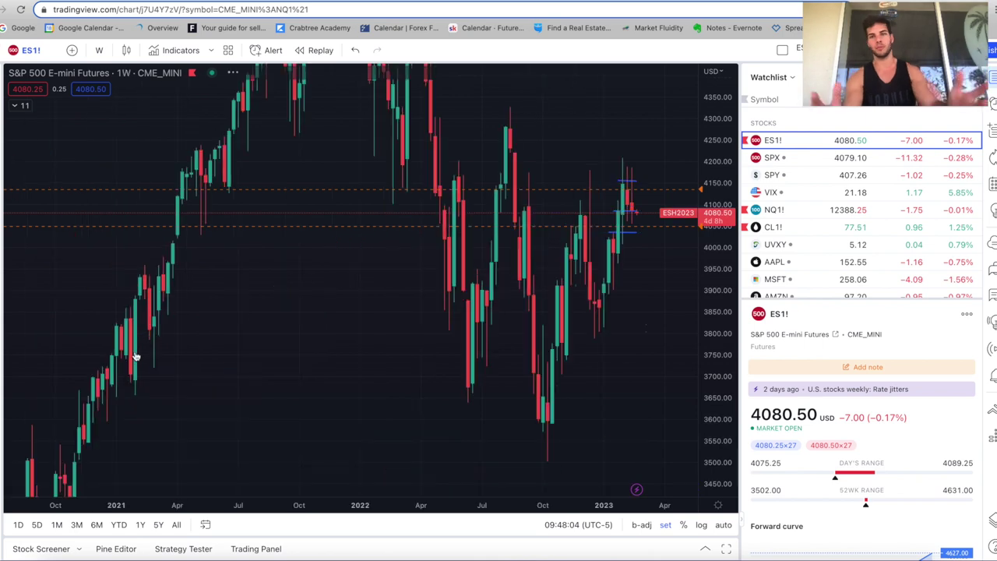